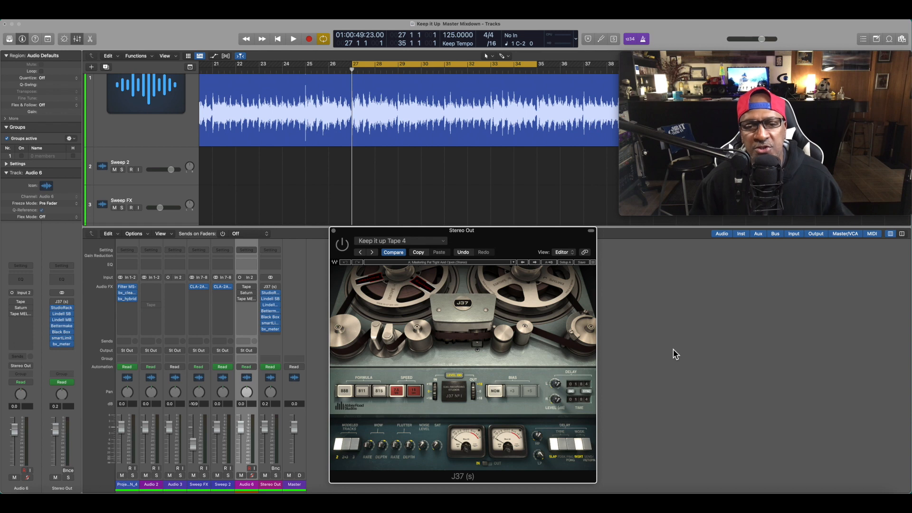
# Start playback and compare the J37's 811 and 815 tape formulas, ending on 815.
pyautogui.press('space')
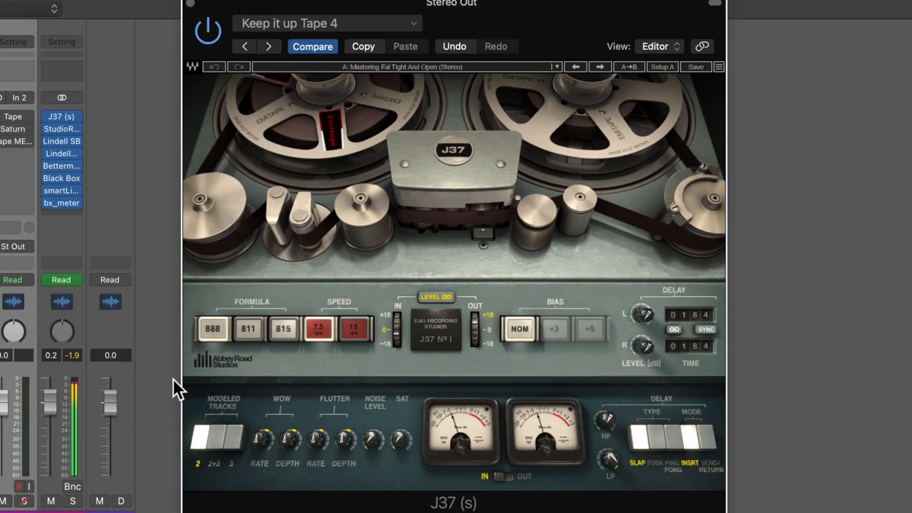
pyautogui.click(251, 331)
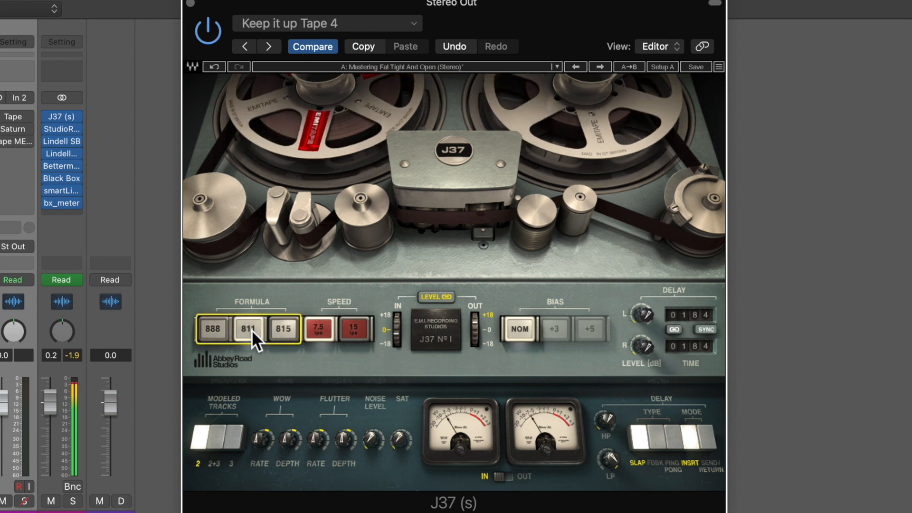
pyautogui.click(288, 332)
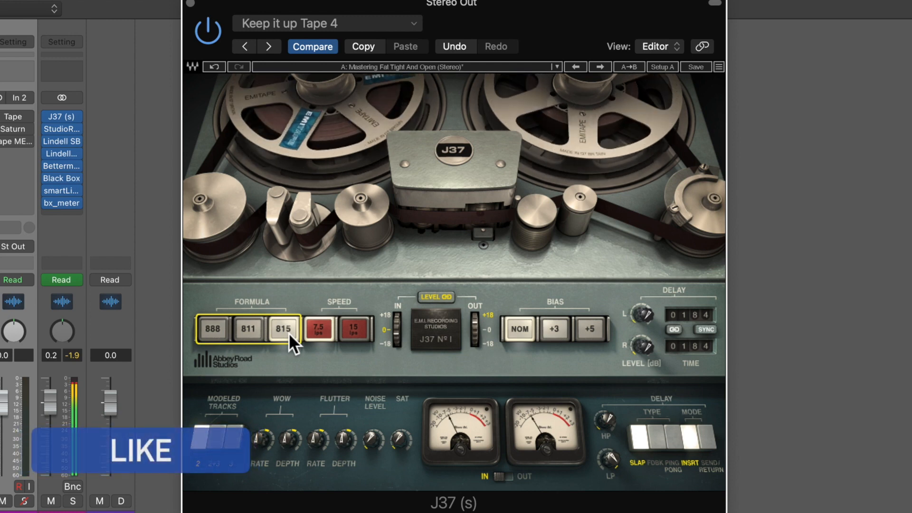
pyautogui.click(251, 329)
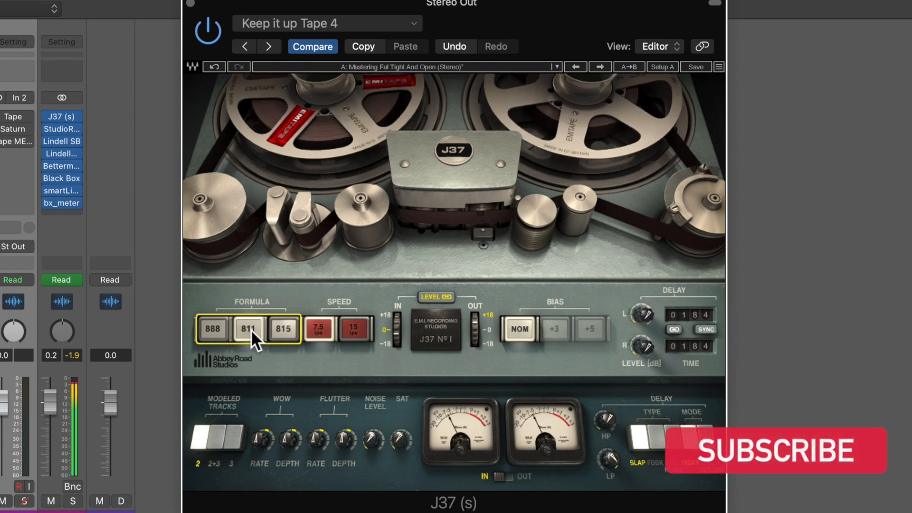
pyautogui.click(281, 329)
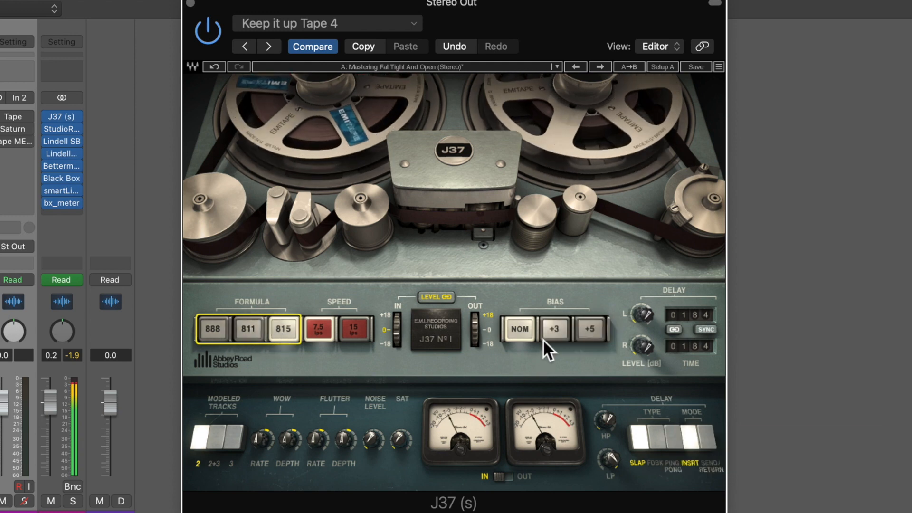
# Compare the +3 and +5 bias settings on the J37, ending on +3.
pyautogui.click(555, 330)
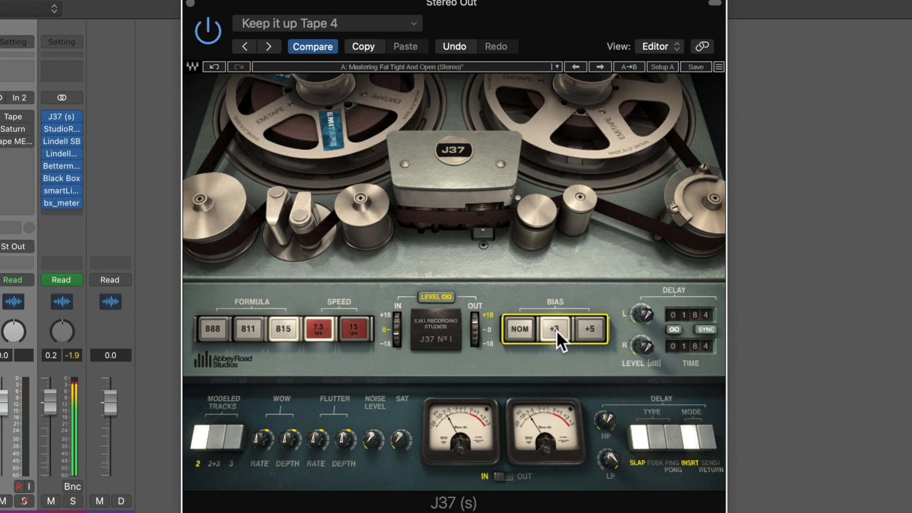
pyautogui.click(593, 325)
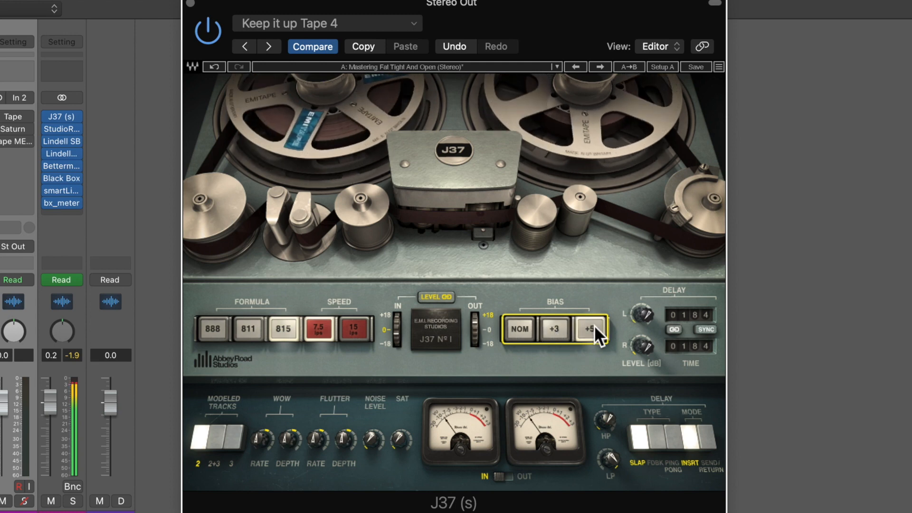
pyautogui.click(552, 330)
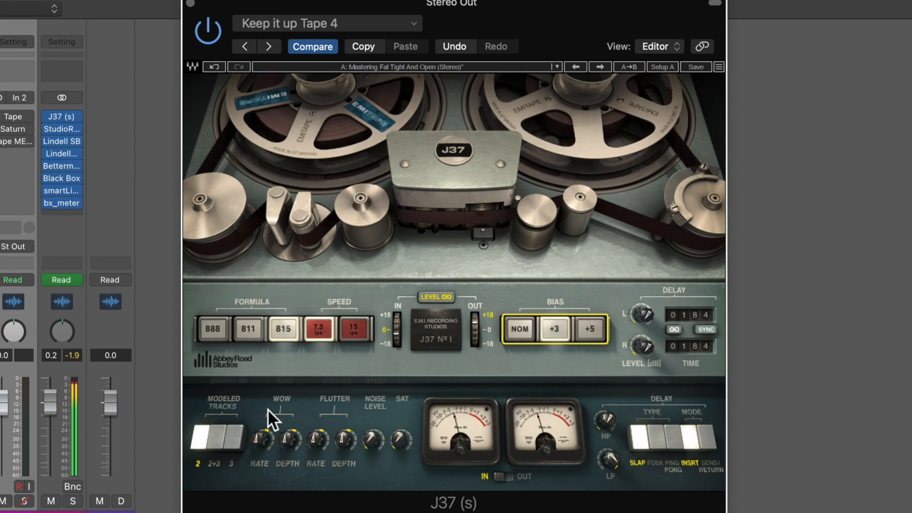
# Try modeled tracks 2+3 and 3 on the J37, and change the tape formula to 811 and finally 888.
pyautogui.click(221, 437)
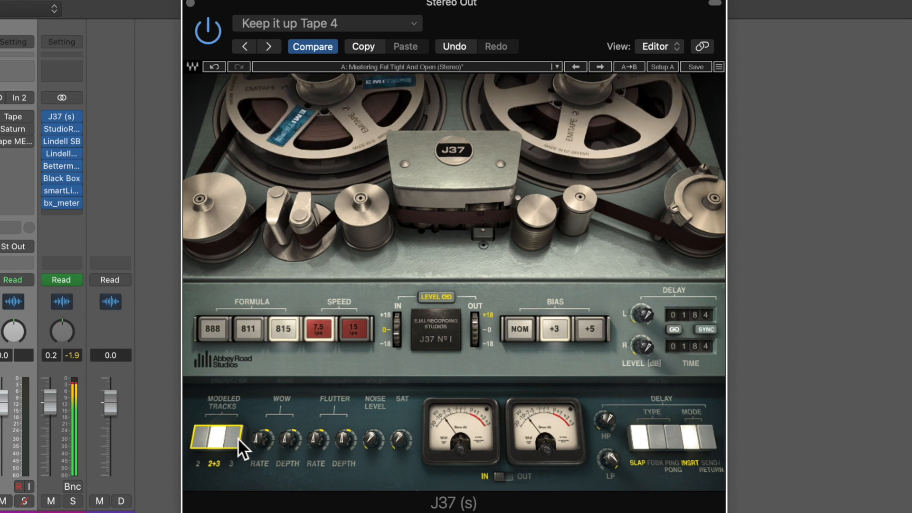
pyautogui.click(238, 438)
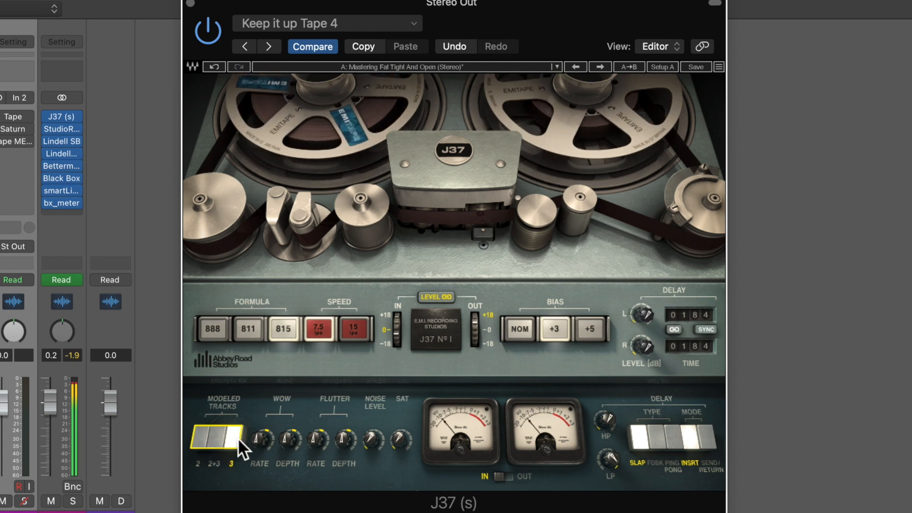
pyautogui.click(244, 329)
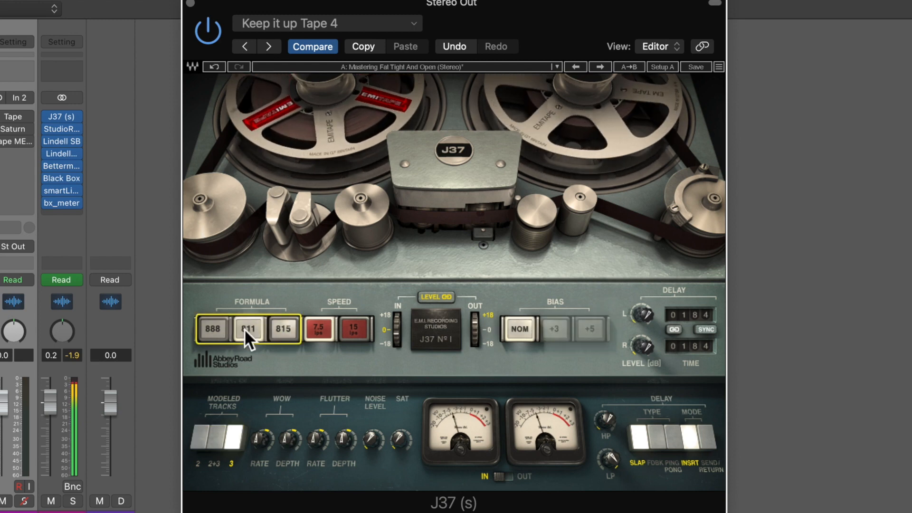
pyautogui.click(218, 332)
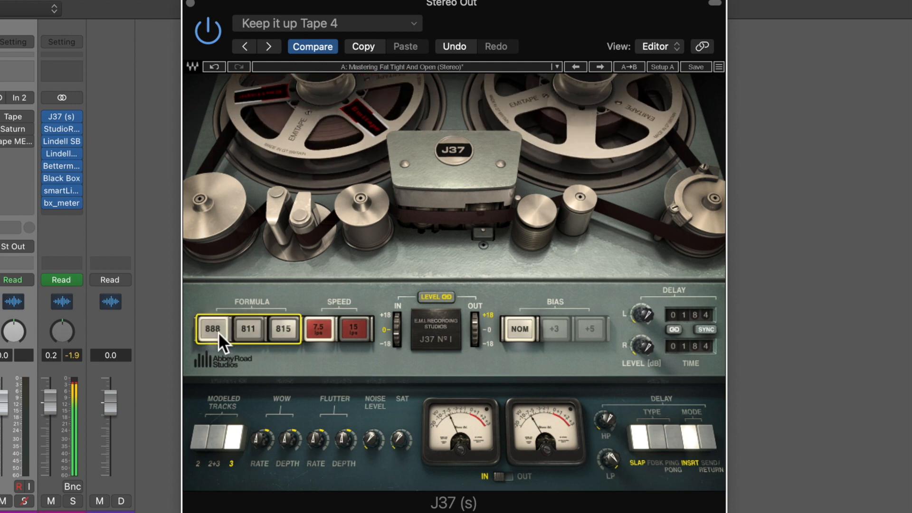
# Audition modeled tracks 2, 2+3 and 3, return to 2+3, and select the 811 tape formula.
pyautogui.click(198, 437)
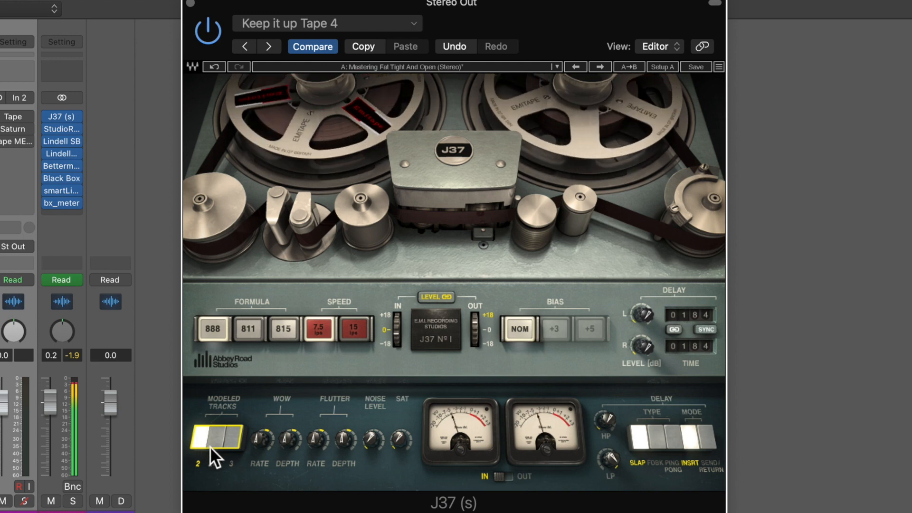
pyautogui.click(217, 440)
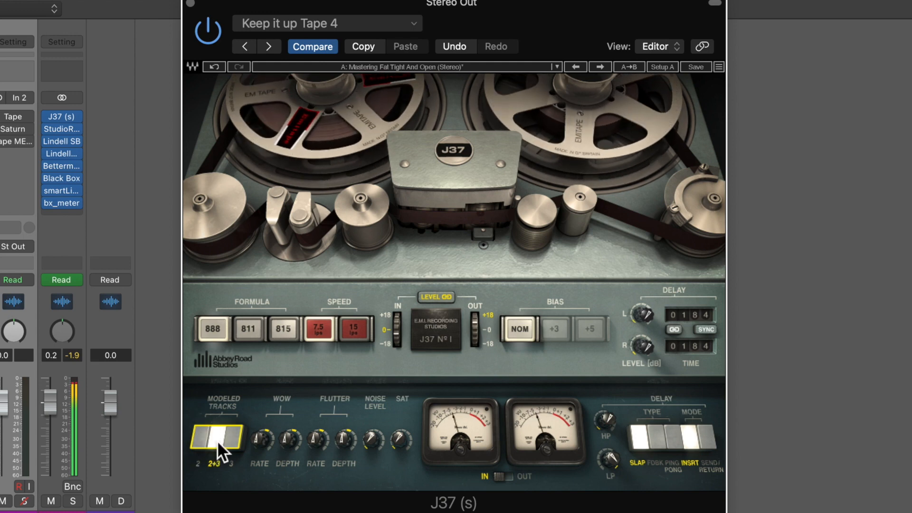
pyautogui.click(233, 438)
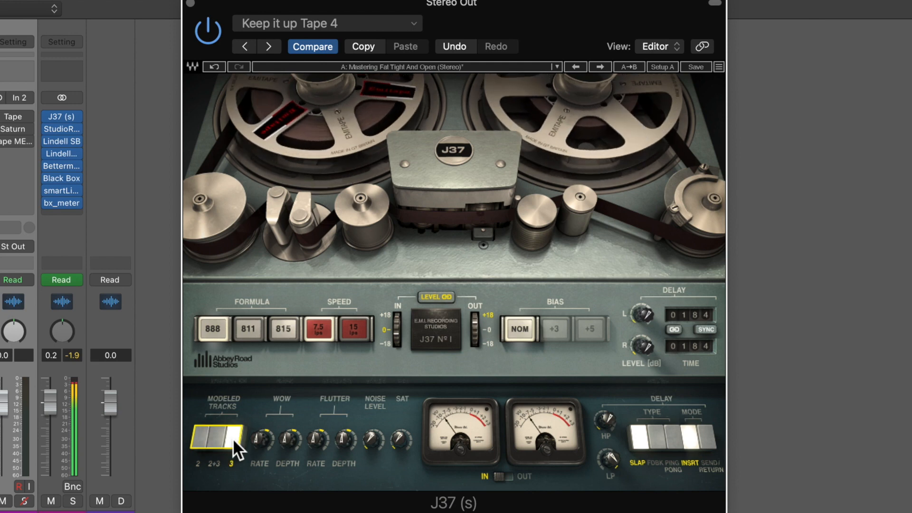
pyautogui.click(221, 437)
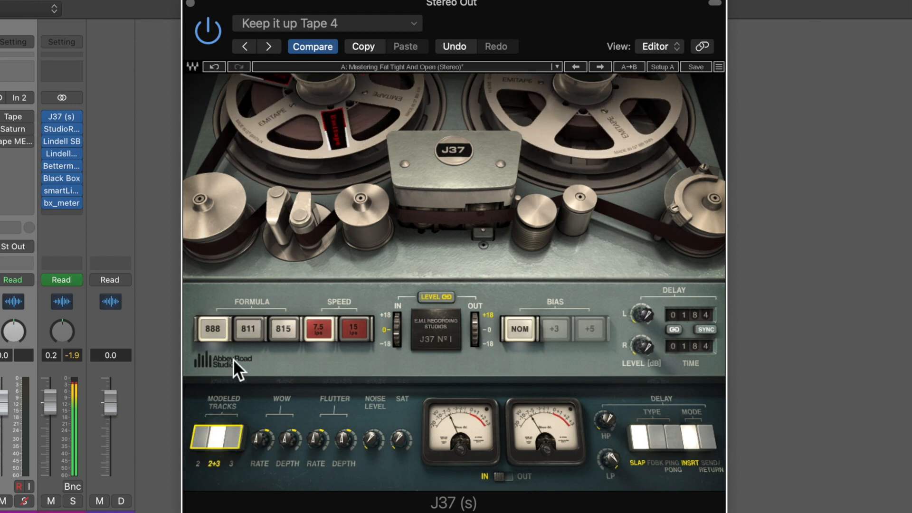
pyautogui.click(248, 331)
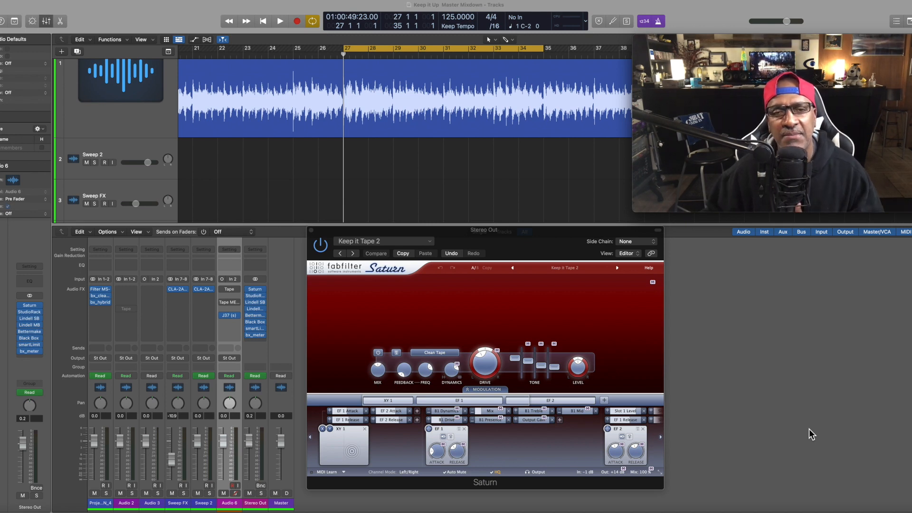
# Switch Saturn's saturation style to Warm Tape and Old Tape, and return it to Clean Tape.
pyautogui.click(434, 353)
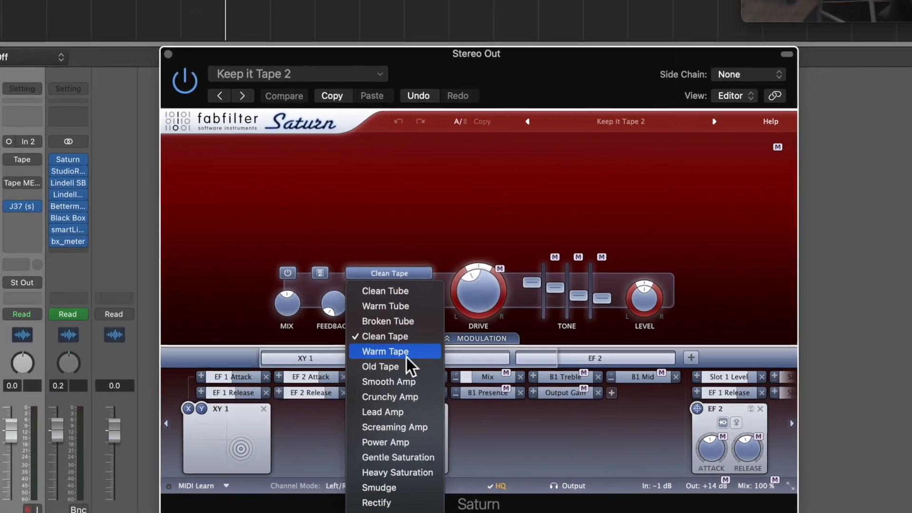
pyautogui.click(406, 357)
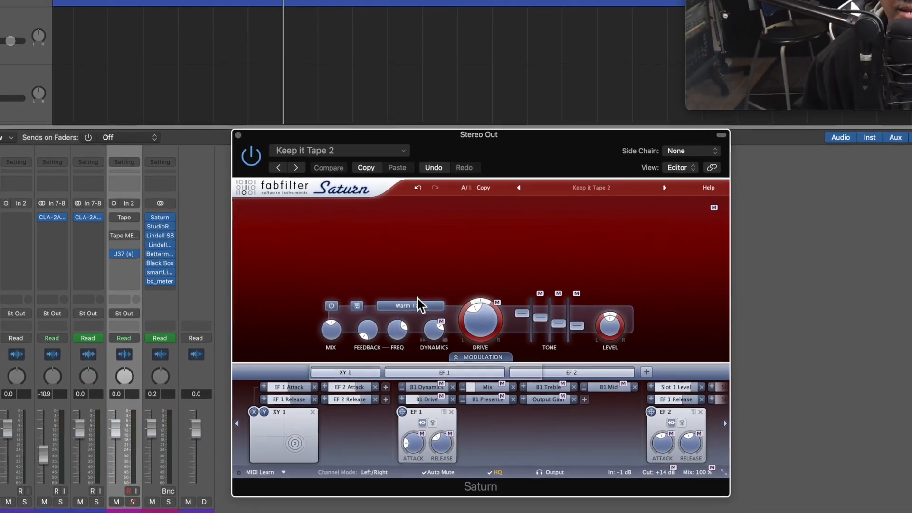
pyautogui.click(389, 273)
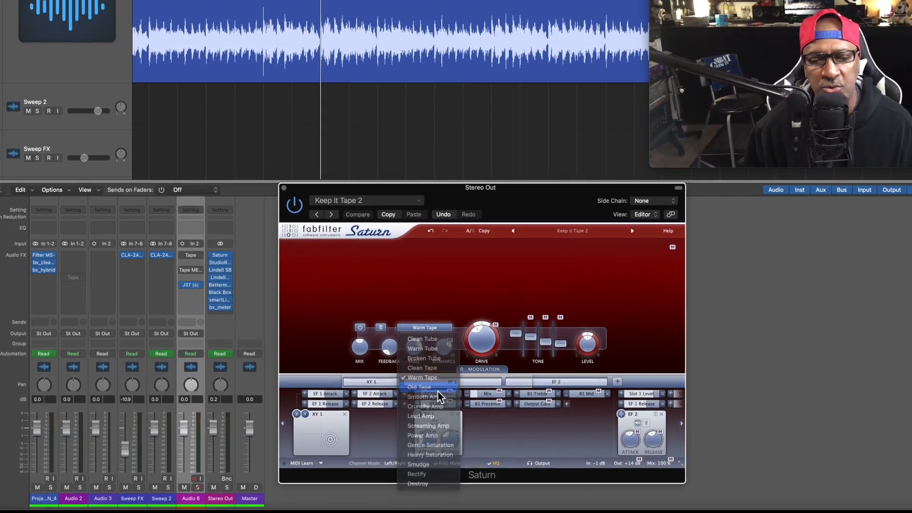
pyautogui.click(410, 381)
pyautogui.click(415, 314)
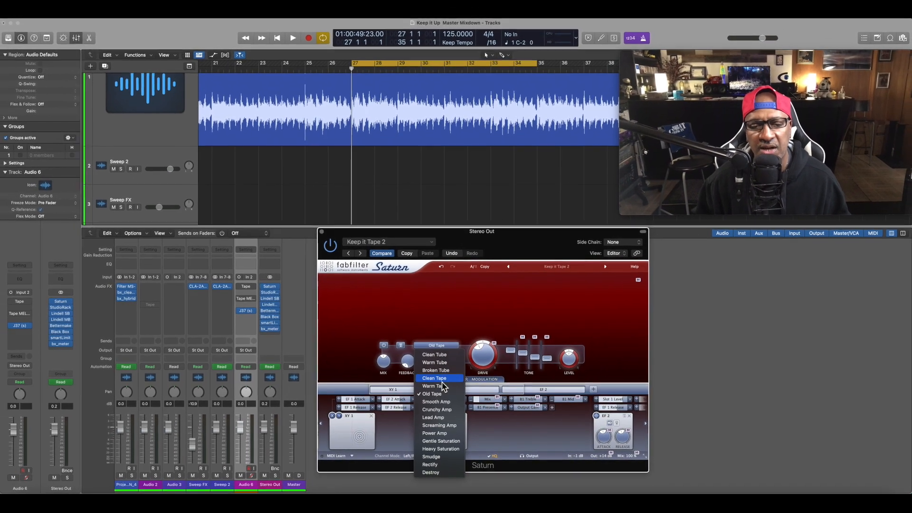
pyautogui.click(429, 374)
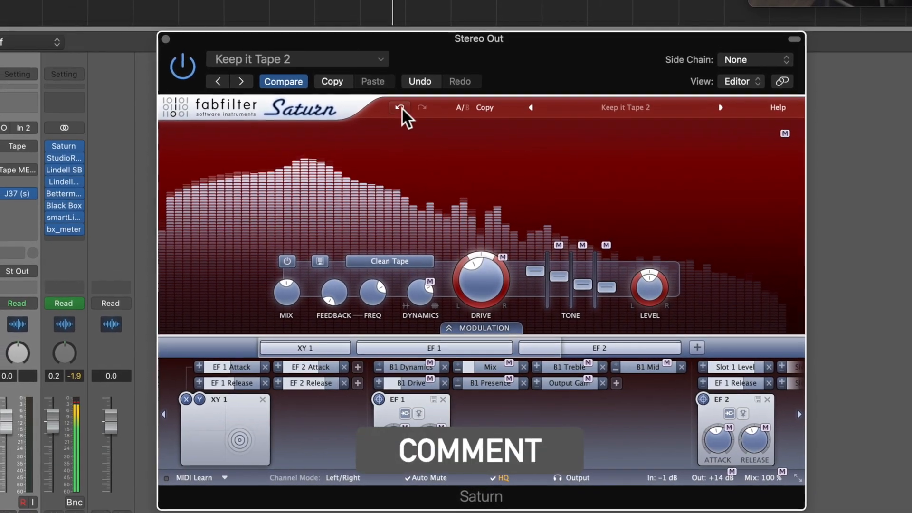
# During playback, audition Saturn's Warm Tape and Old Tape styles against Clean Tape, ending on Clean Tape.
pyautogui.click(404, 262)
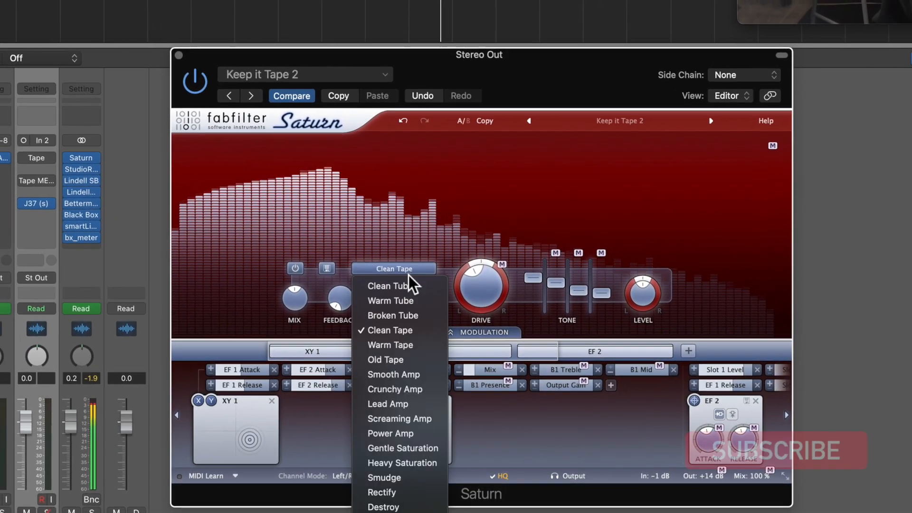
pyautogui.click(409, 343)
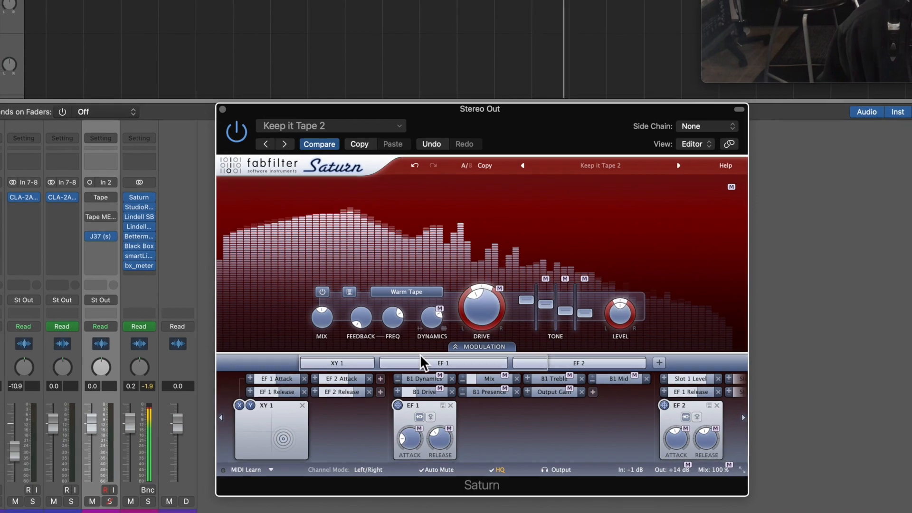
pyautogui.click(407, 292)
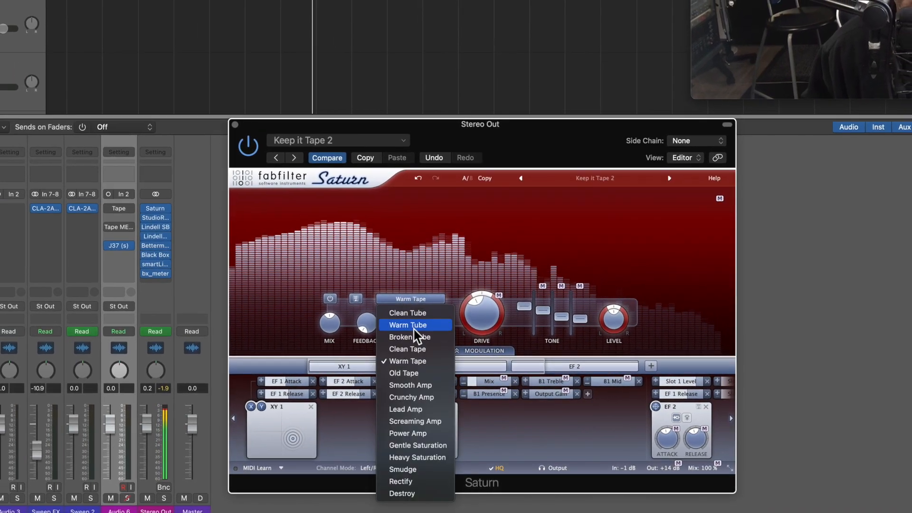
pyautogui.click(415, 373)
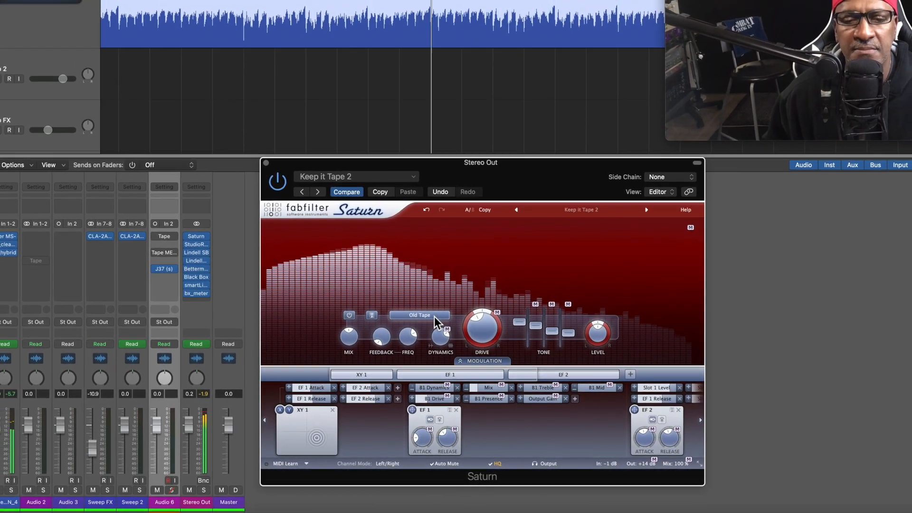
pyautogui.click(434, 316)
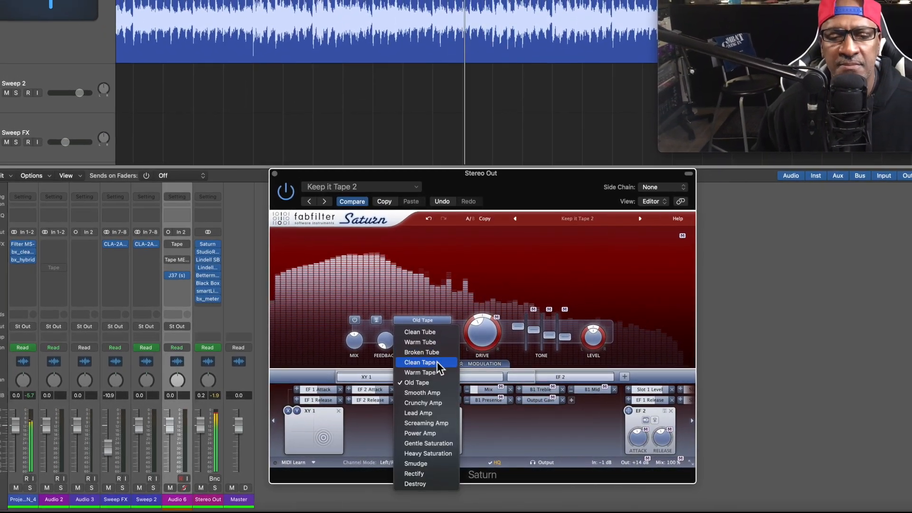
pyautogui.click(437, 362)
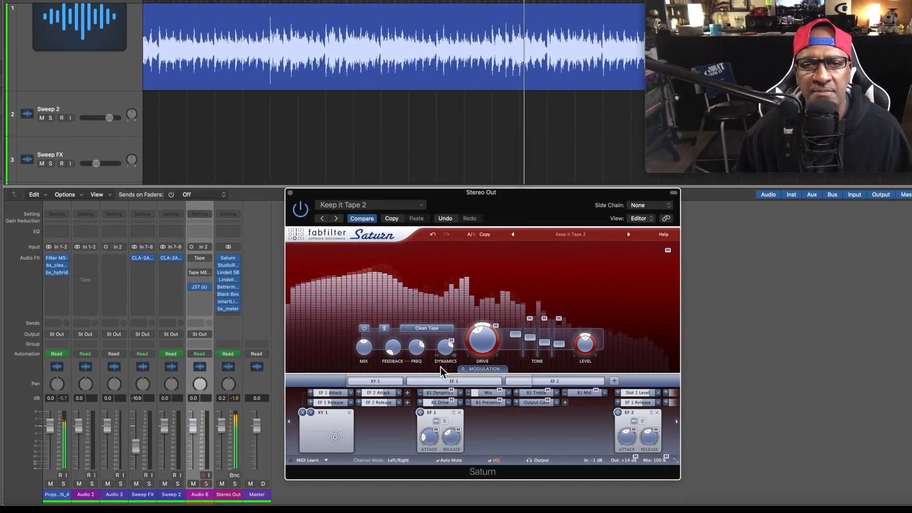
# Audition Saturn's Warm Tape style again, followed by Old Tape, while the song plays.
pyautogui.moveTo(482, 343)
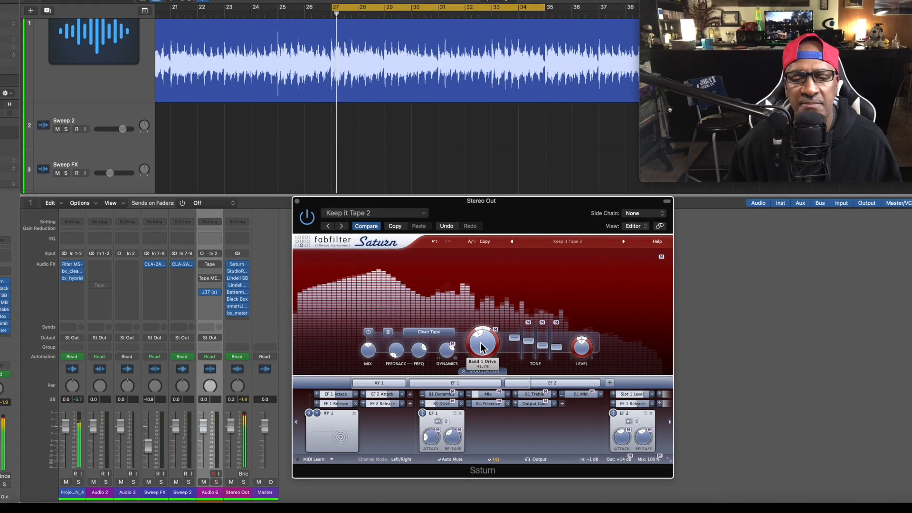
pyautogui.click(438, 332)
pyautogui.click(446, 380)
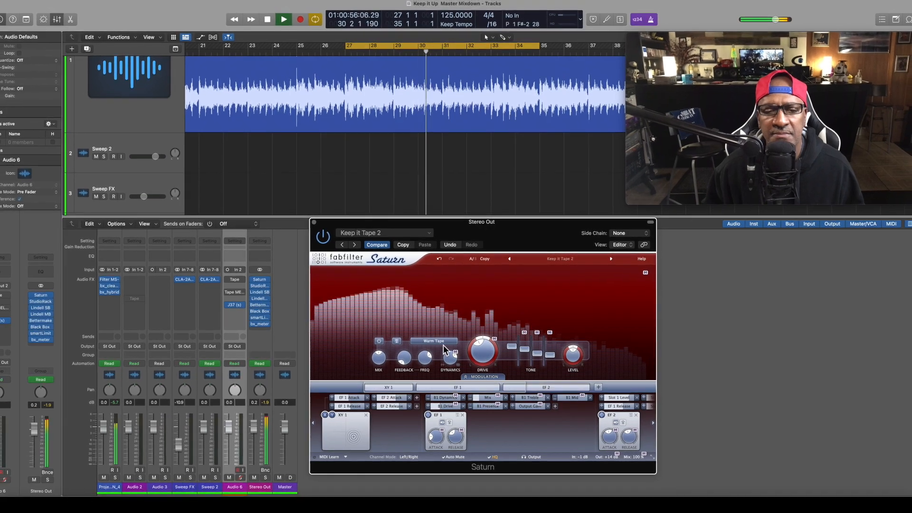
pyautogui.click(443, 342)
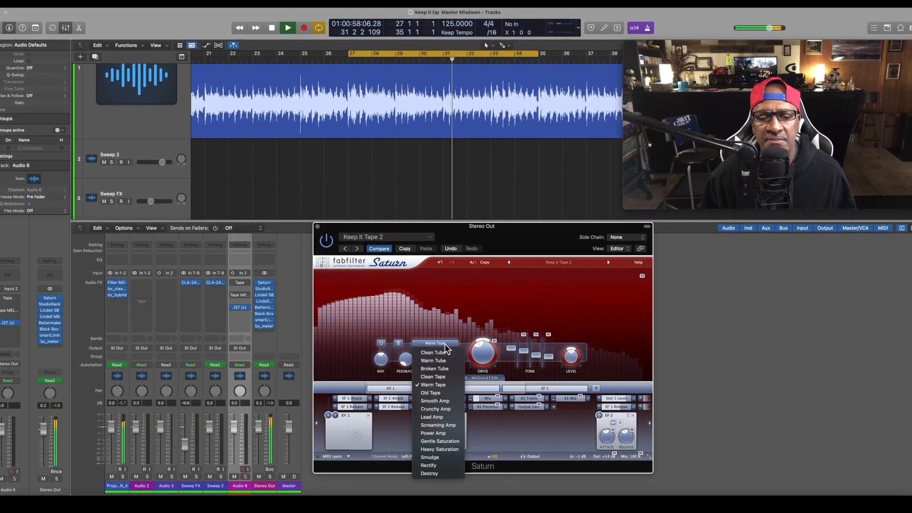
pyautogui.click(443, 393)
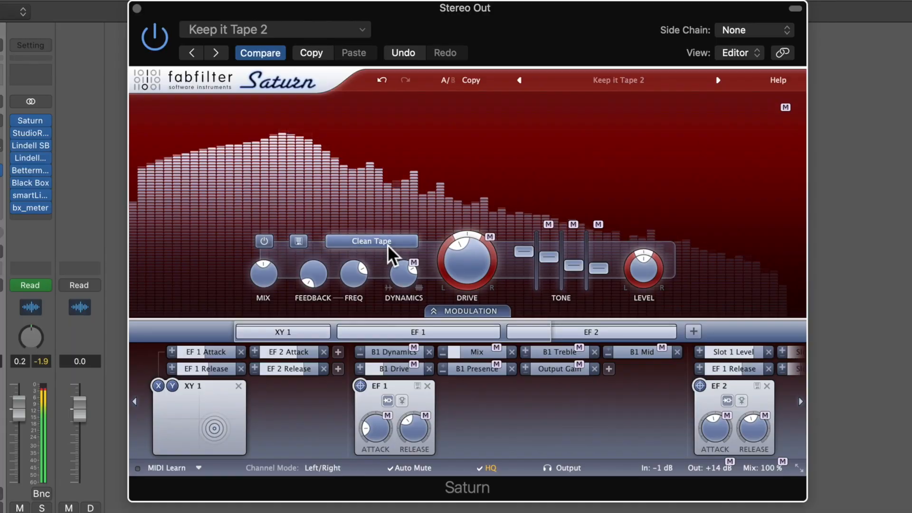
# Change Saturn's saturation style from Clean Tape to Warm Tape, and after listening, switch it to Old Tape.
pyautogui.click(444, 346)
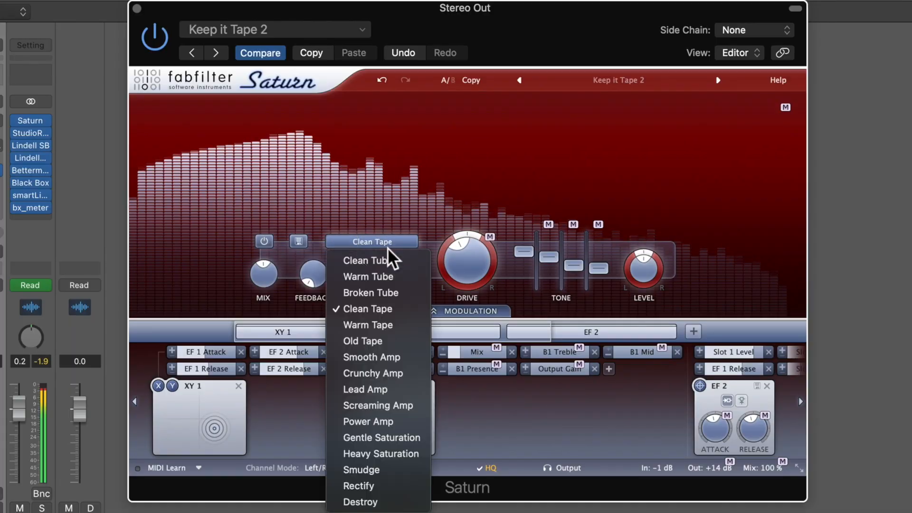
pyautogui.click(389, 325)
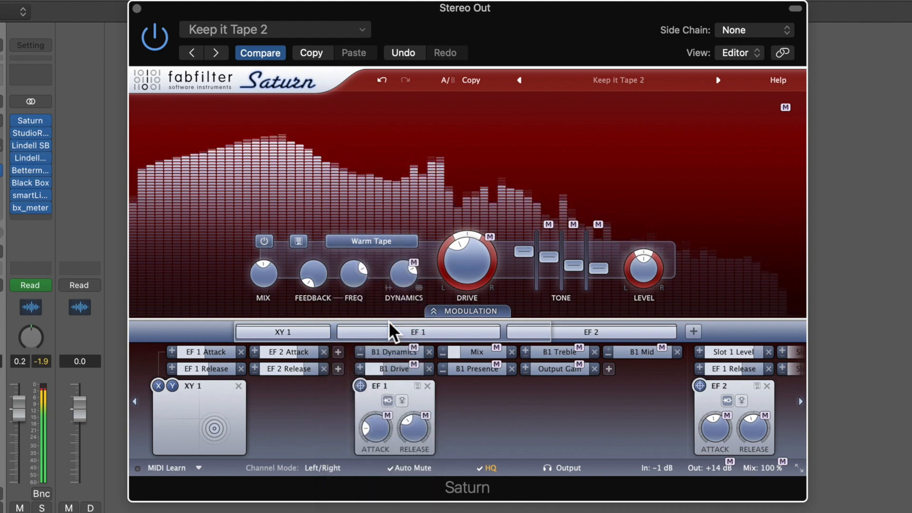
pyautogui.click(375, 243)
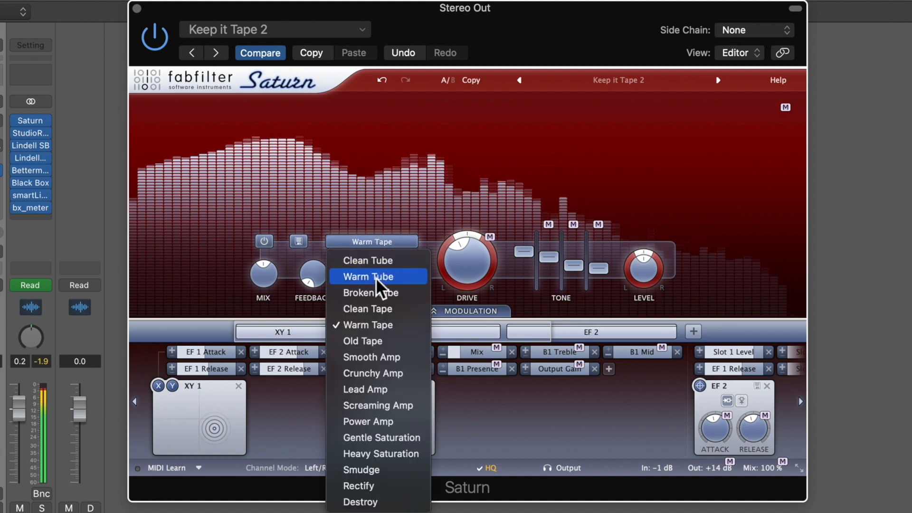
pyautogui.click(377, 340)
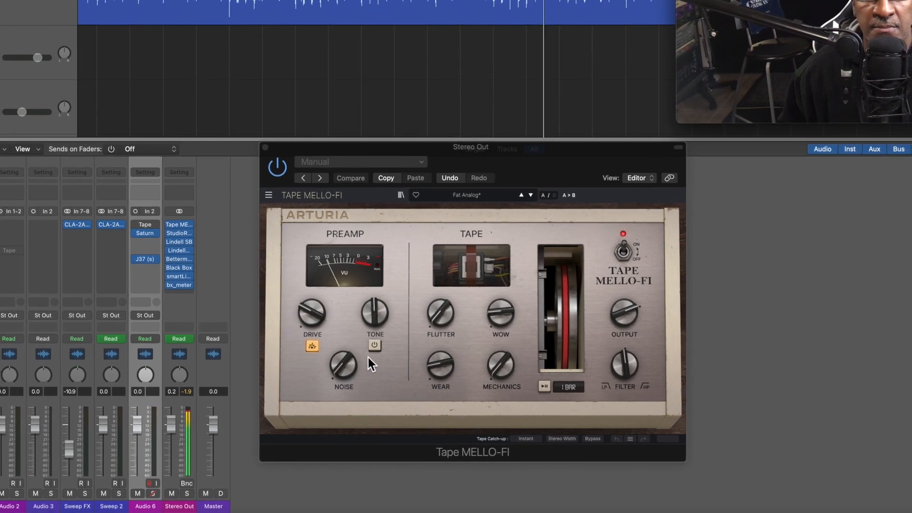
# Compare Tape MELLO-FI's sound with the preamp's tone circuit enabled and disabled during playback.
pyautogui.click(370, 342)
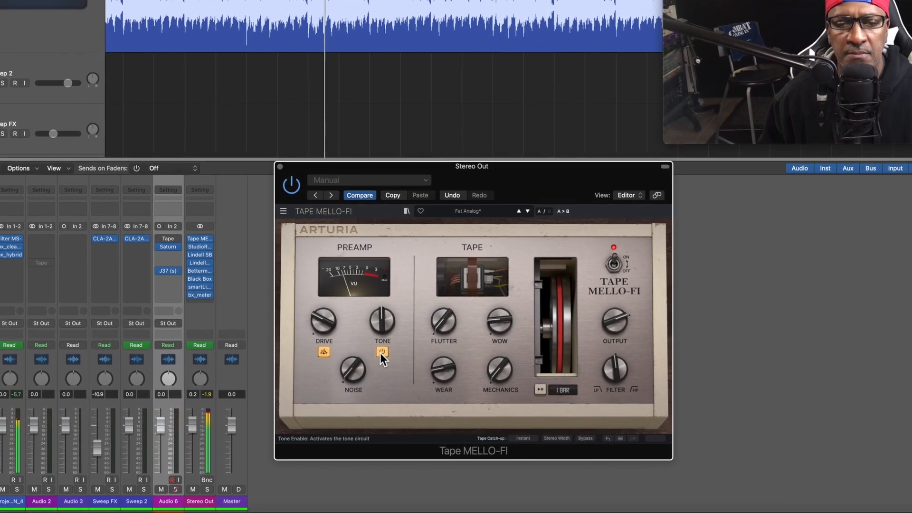
pyautogui.click(385, 354)
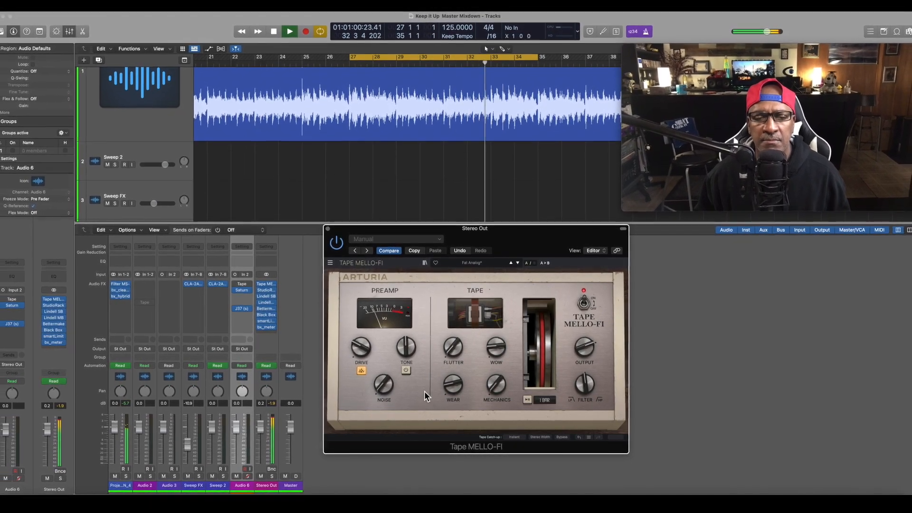
pyautogui.click(407, 372)
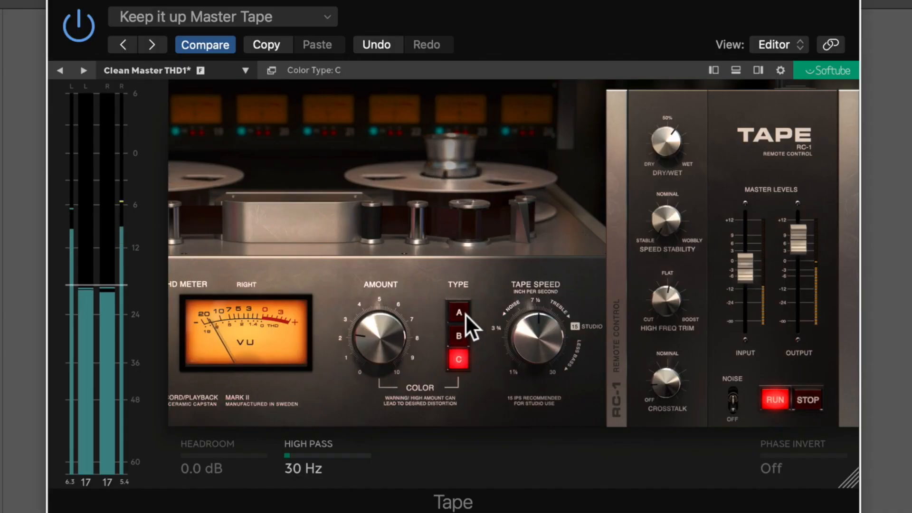
# Audition Softube Tape's color types A, B and C, return to A, and compare it against the bypassed plugin.
pyautogui.click(461, 312)
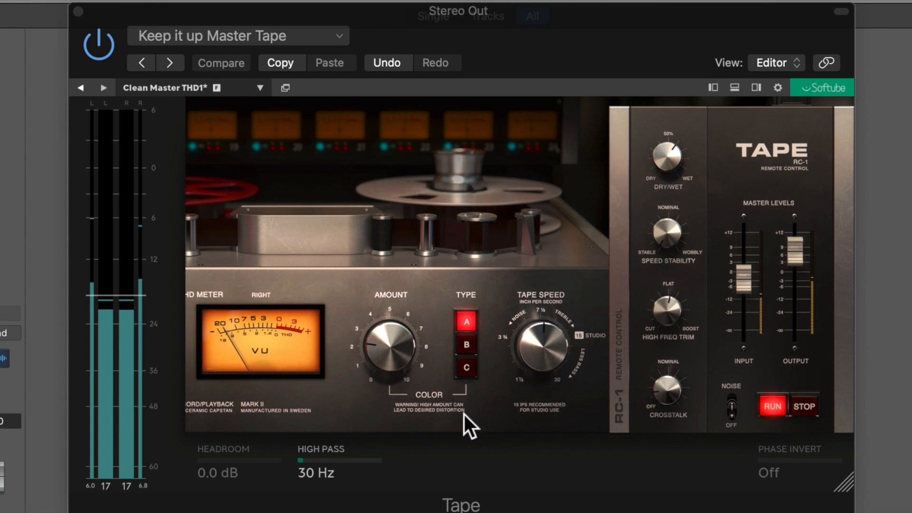
pyautogui.click(466, 345)
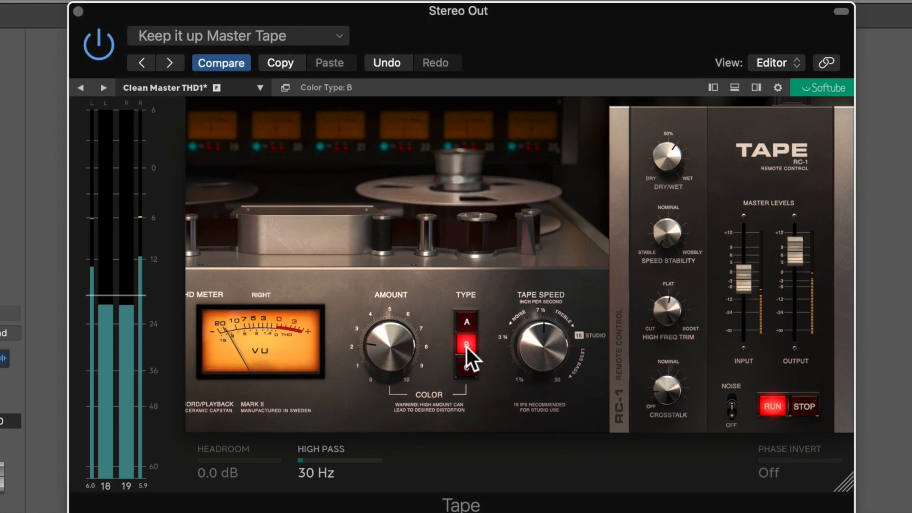
pyautogui.click(468, 373)
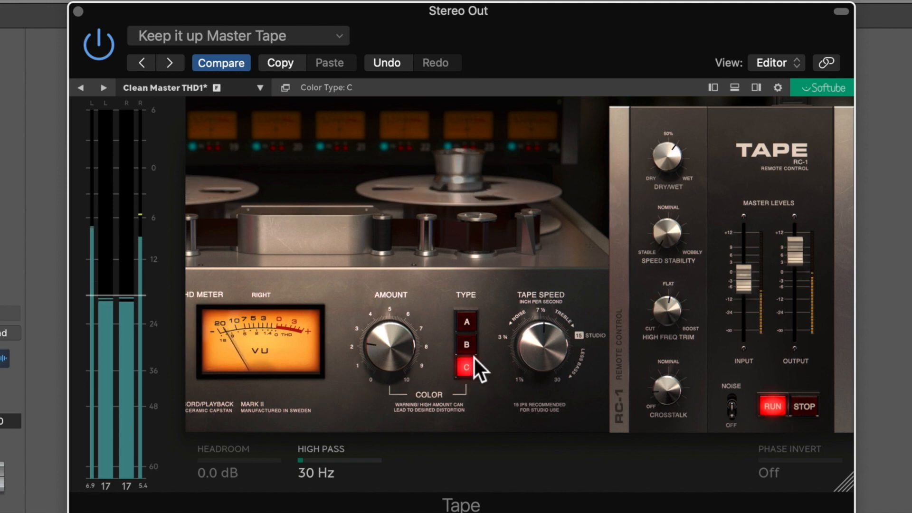
pyautogui.click(473, 324)
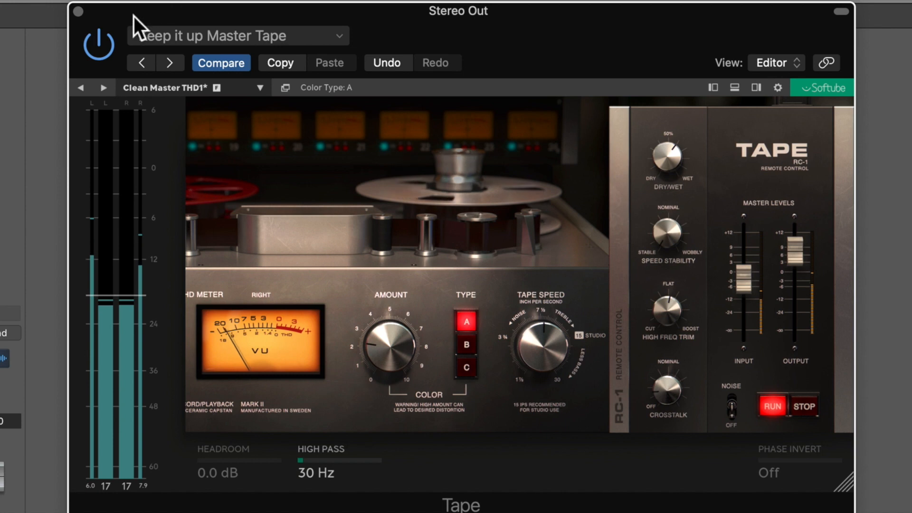
pyautogui.click(110, 44)
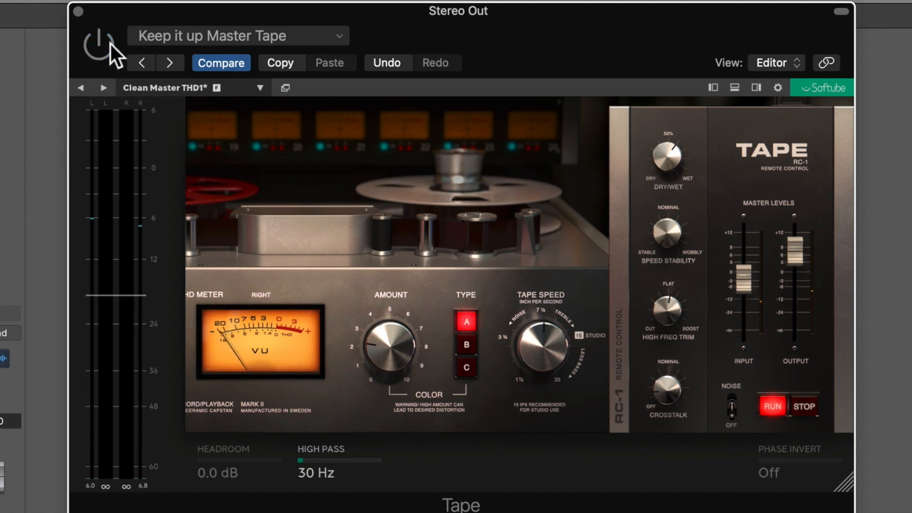
pyautogui.click(110, 44)
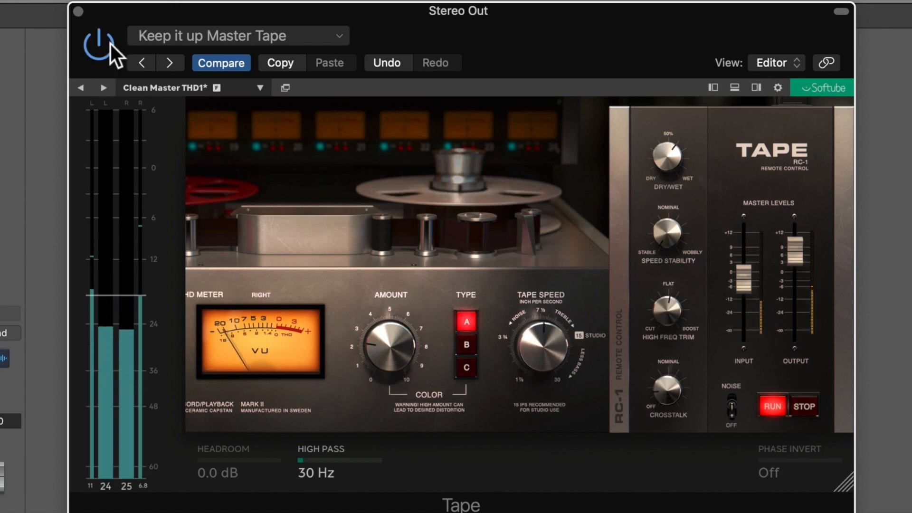
# Cycle Softube Tape through color types B, C and A again, ending on C, and toggle the plugin's bypass.
pyautogui.click(466, 344)
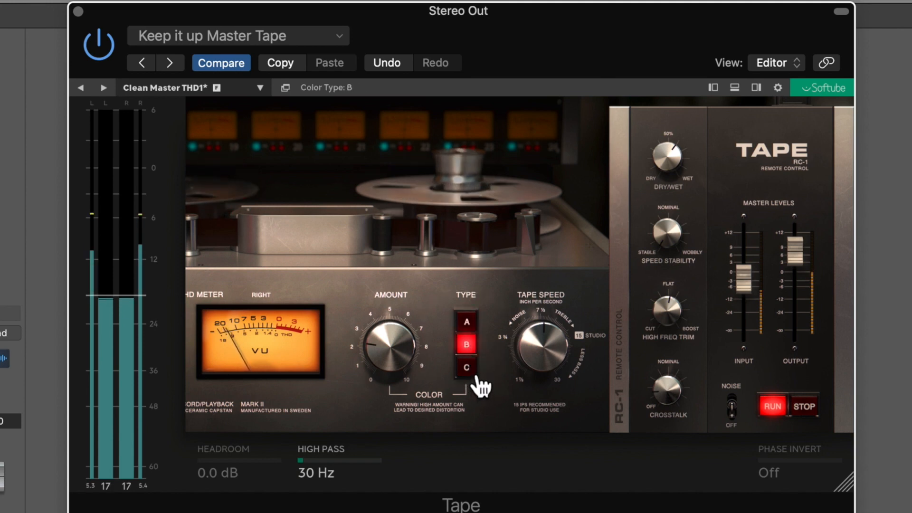
pyautogui.click(468, 369)
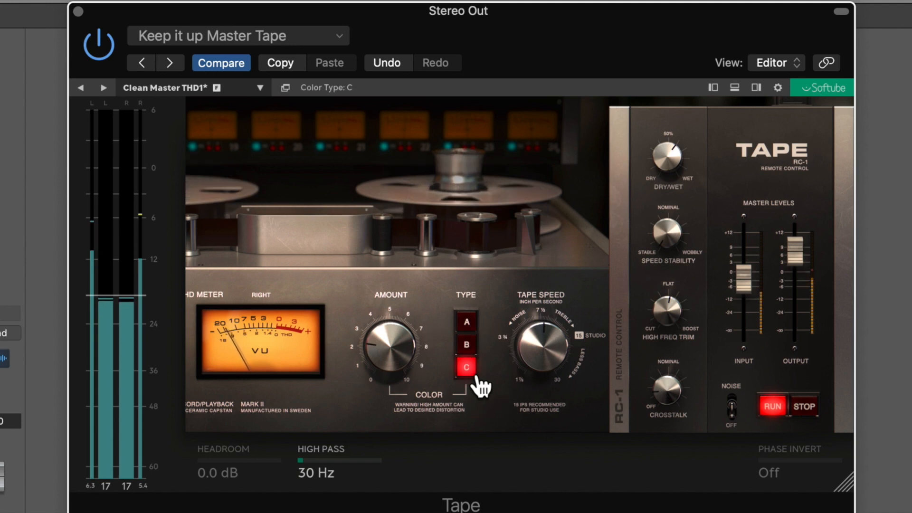
pyautogui.click(476, 349)
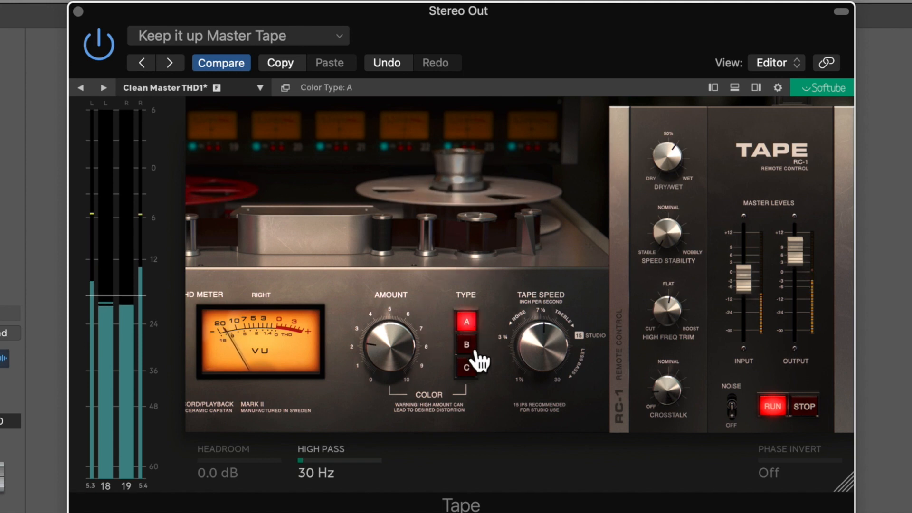
pyautogui.click(473, 351)
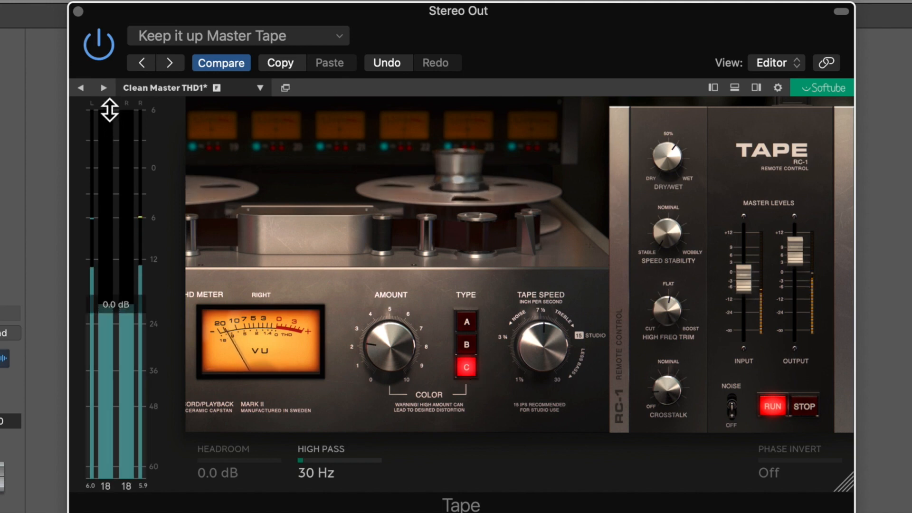
pyautogui.click(105, 50)
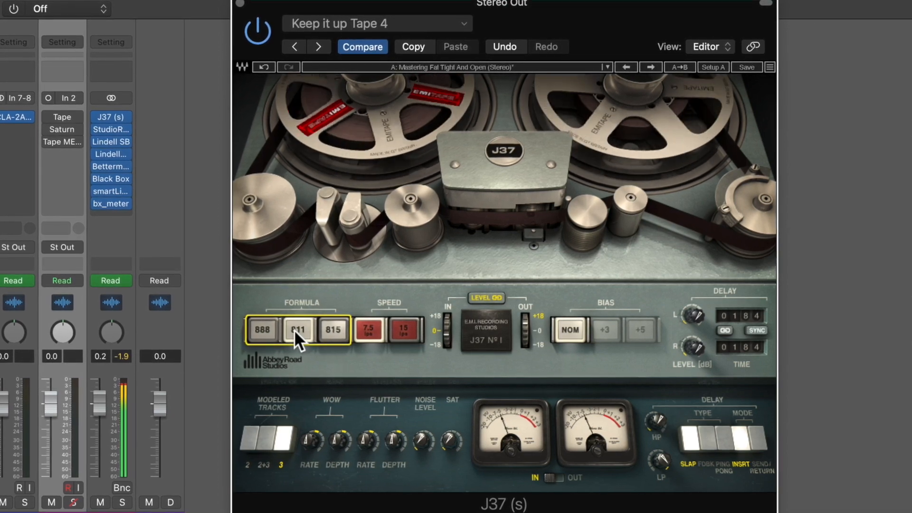
# With J37's 888 formula, audition modeled tracks 2, 2+3 and 3, settling on 2+3 and the 811 formula.
pyautogui.click(264, 332)
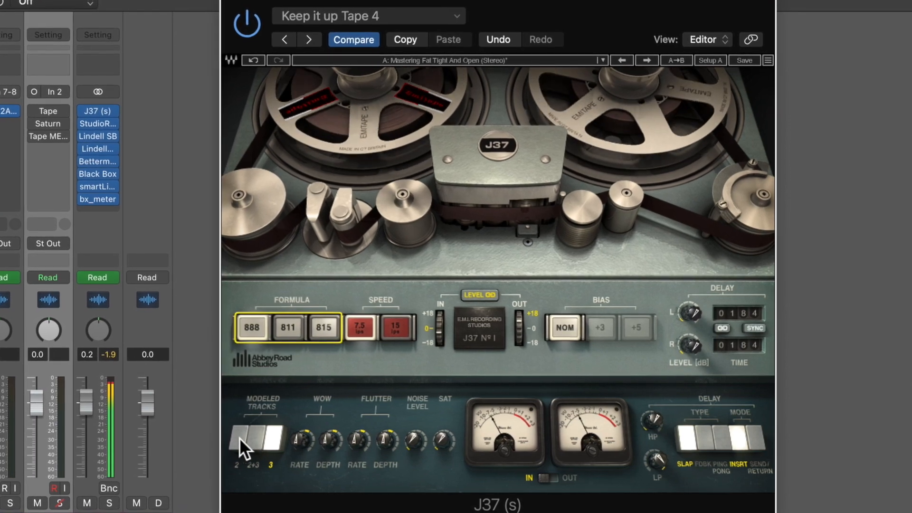
pyautogui.click(235, 437)
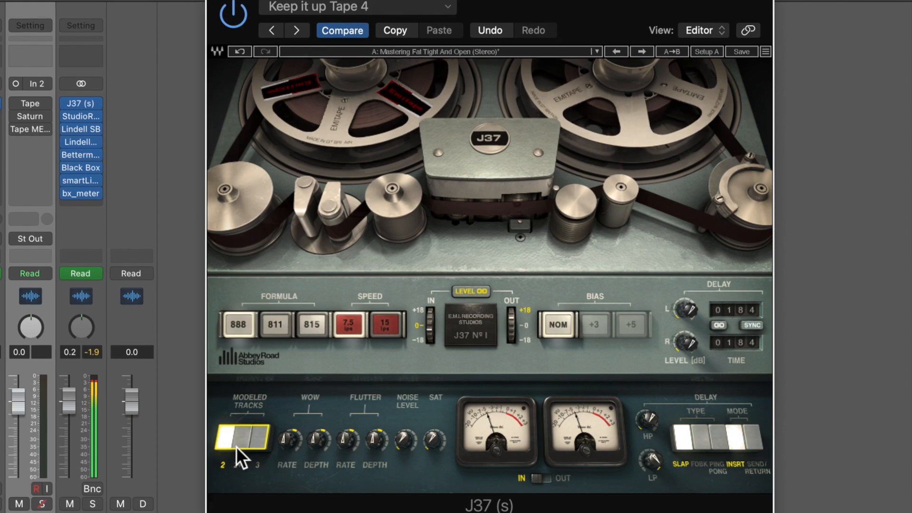
pyautogui.click(244, 440)
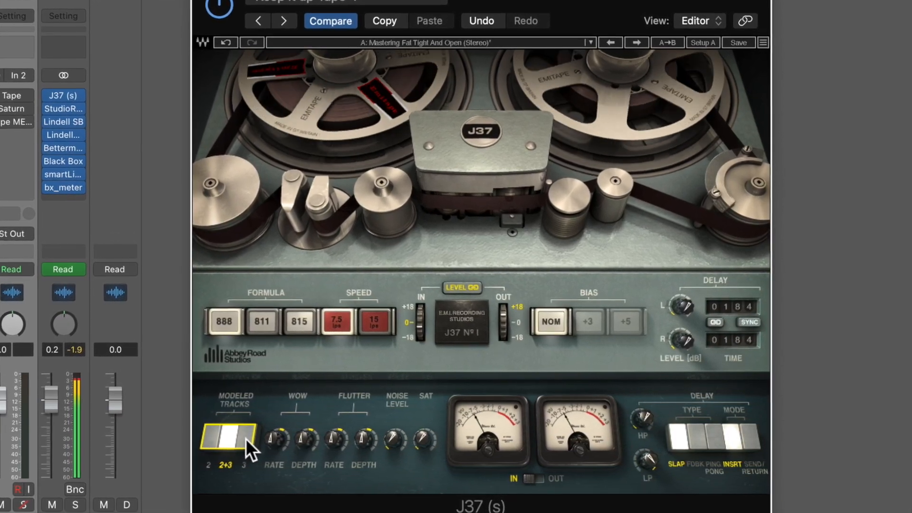
pyautogui.click(247, 438)
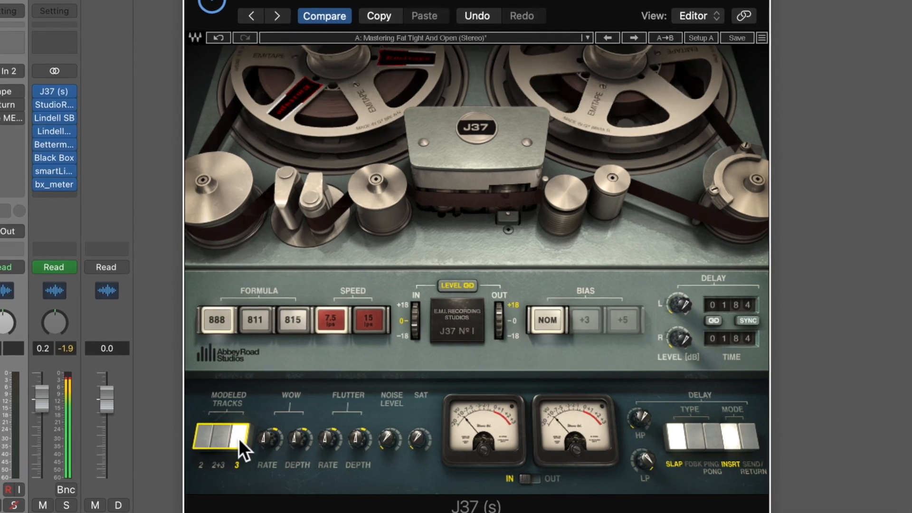
pyautogui.click(221, 437)
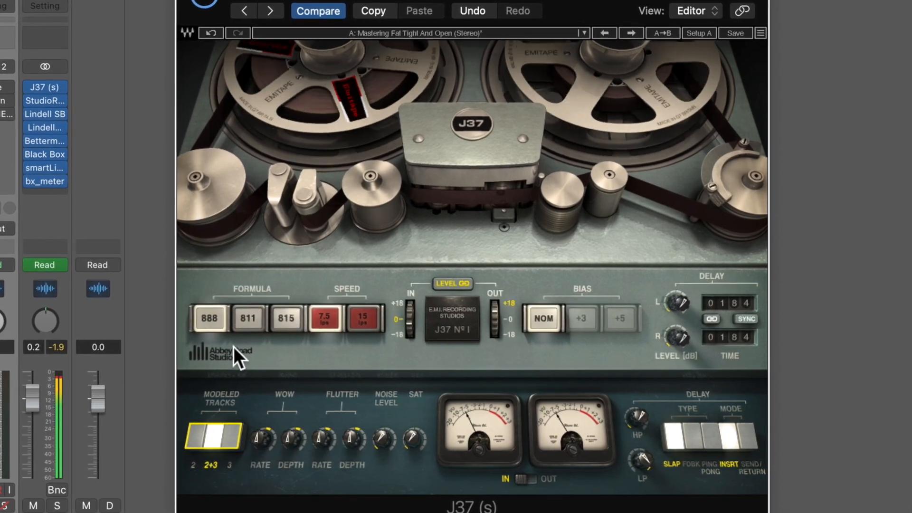
pyautogui.click(245, 318)
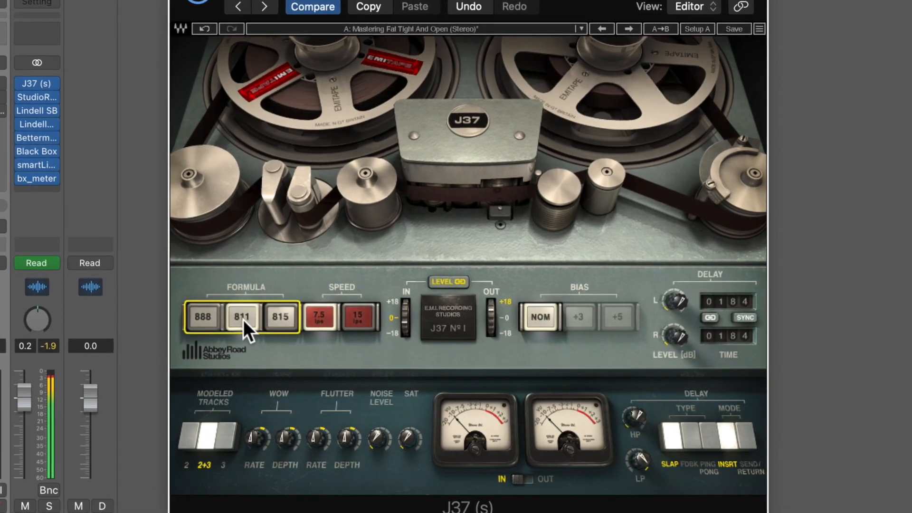